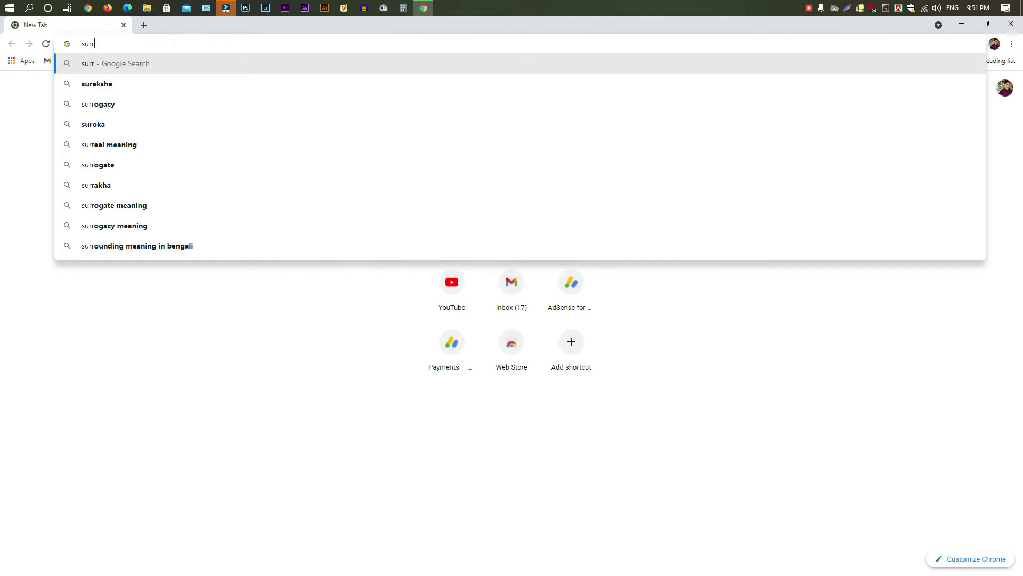
Step: Correct the address and load surokkha.gov.bd/enroll from the address-bar suggestions
key(BackSpace)
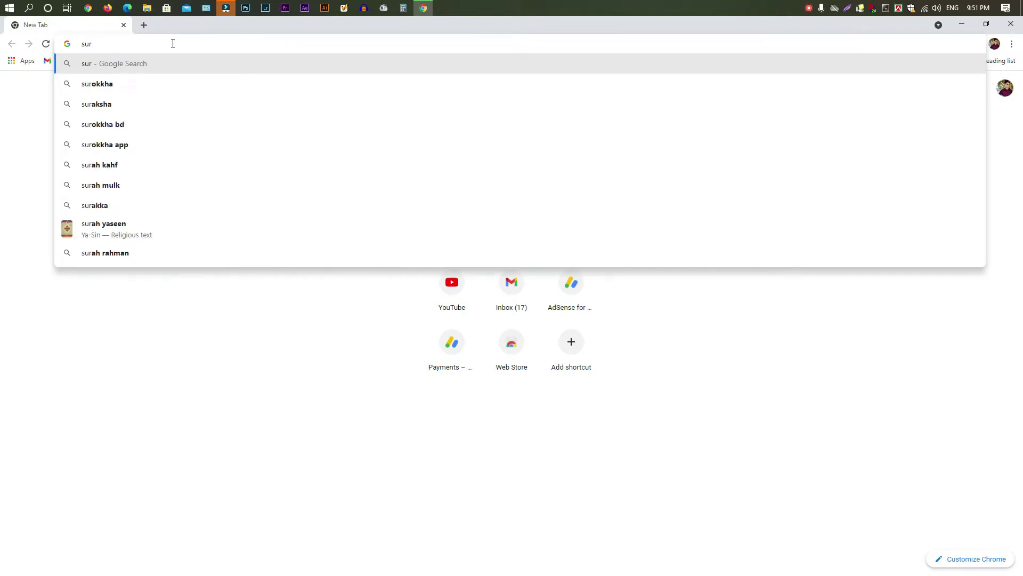
key(Down)
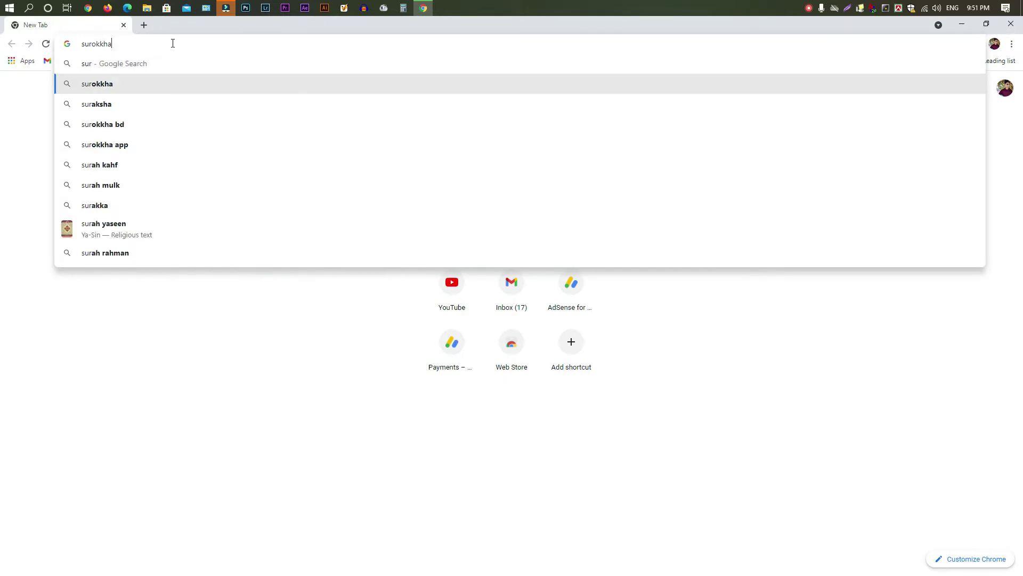
text(.)
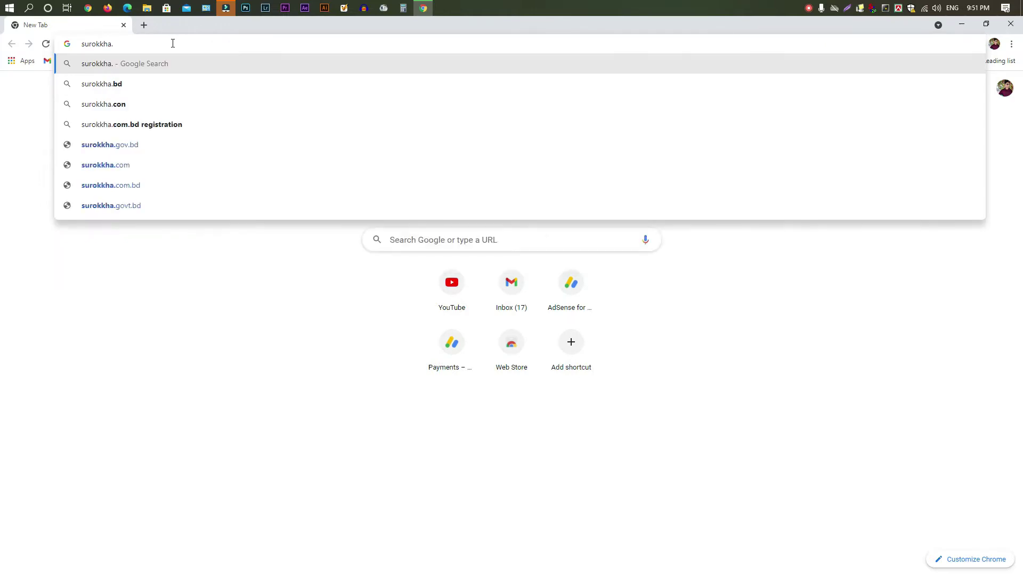
text(gov)
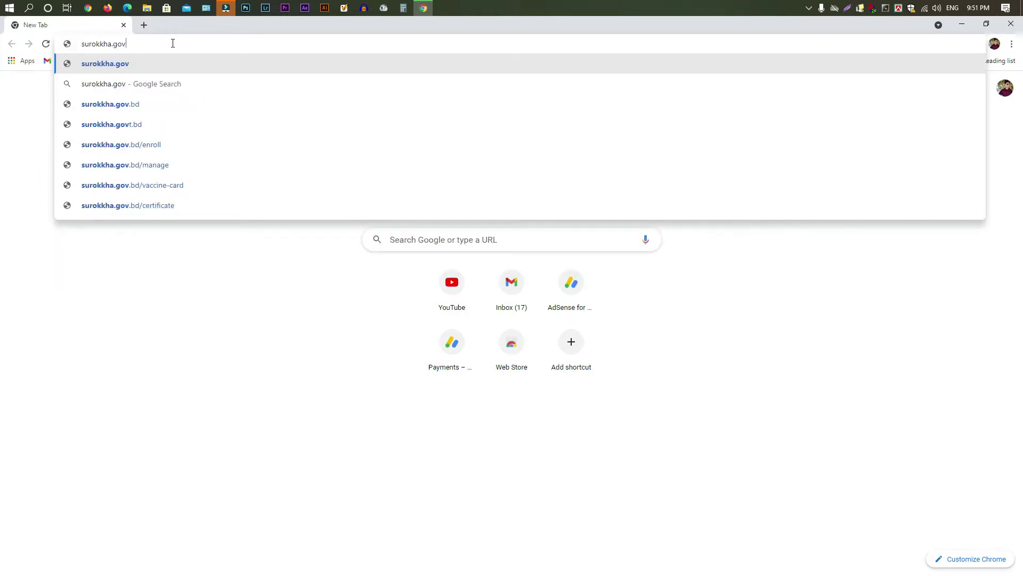
text(.bd)
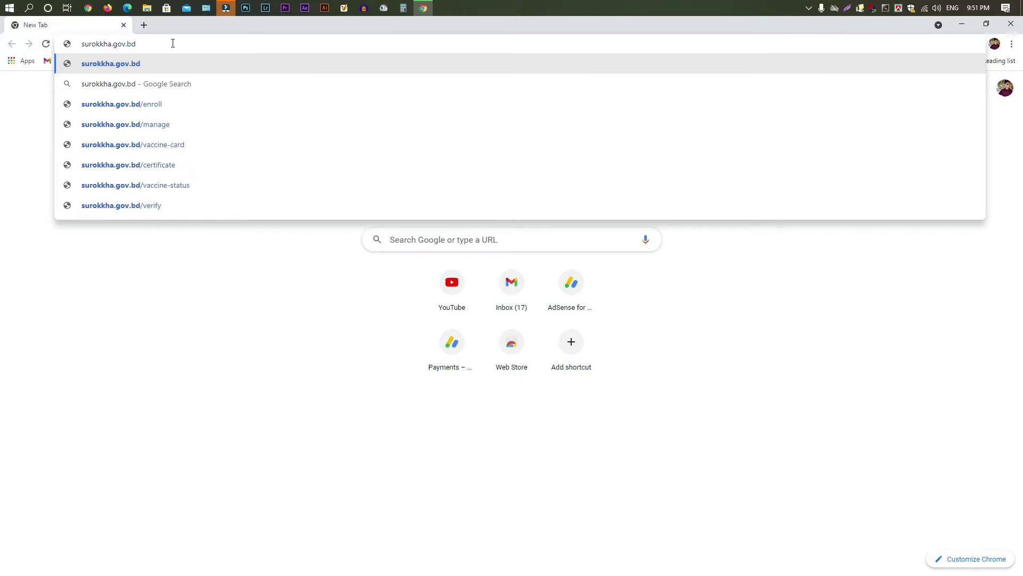
key(Down)
key(Down)
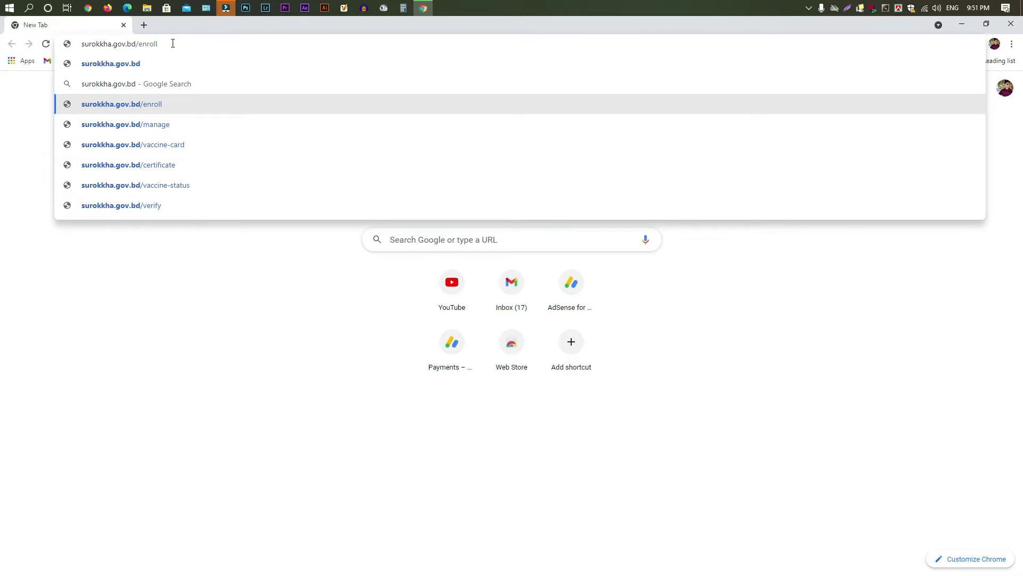
key(Return)
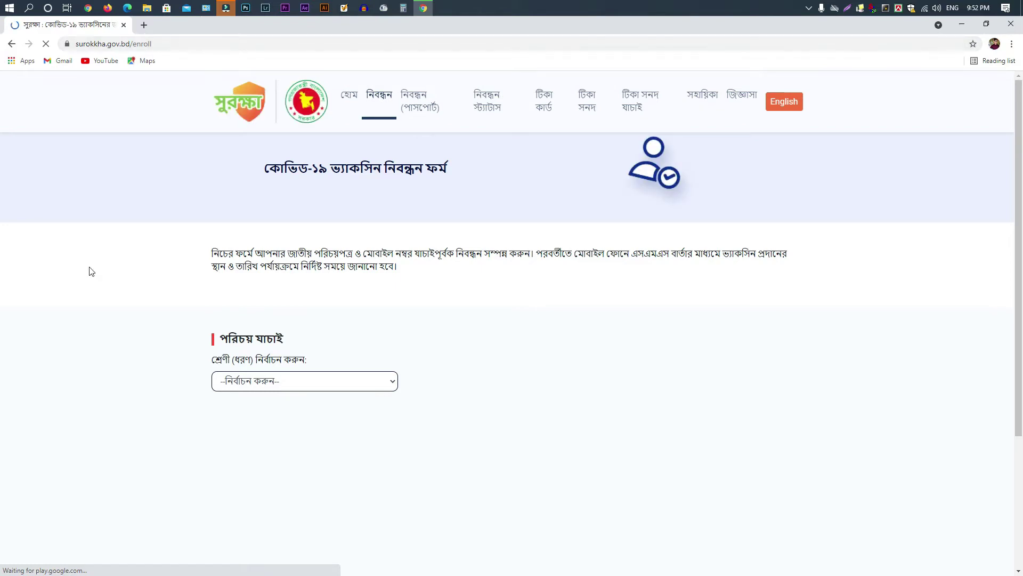
Step: Expand the registration category list and scroll through the available categories
click(325, 388)
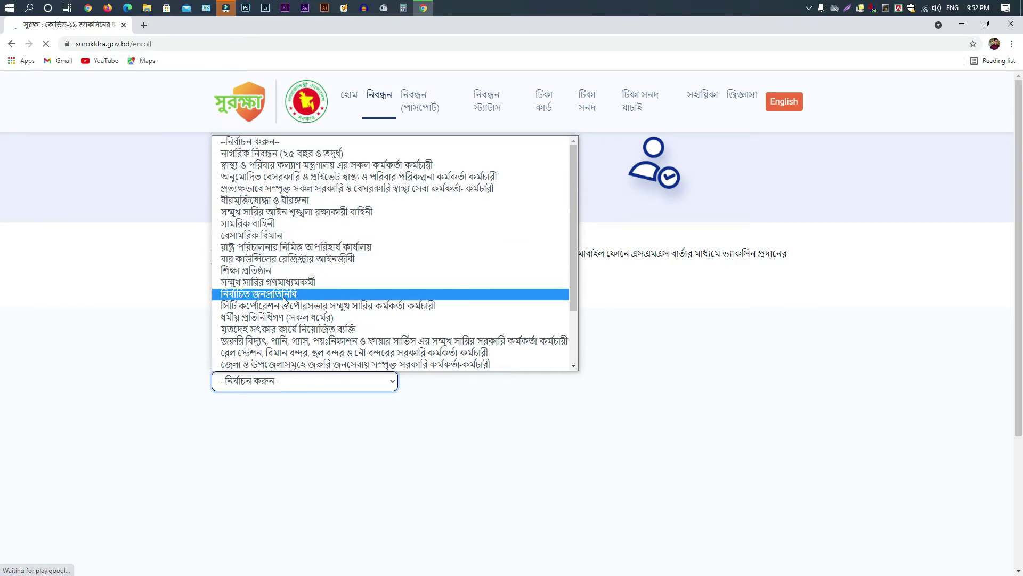
scroll(287, 356, down, 3)
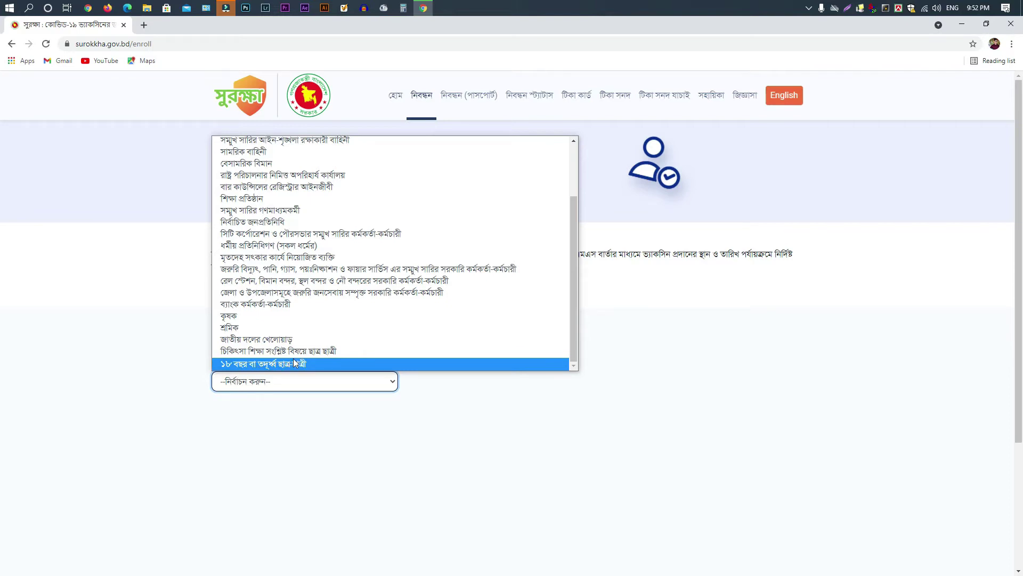
Step: Choose the '১৮ বছর বা তদূর্ধ্ব ছাত্র-ছাত্রী' category and enter the applicant's national ID number
click(316, 364)
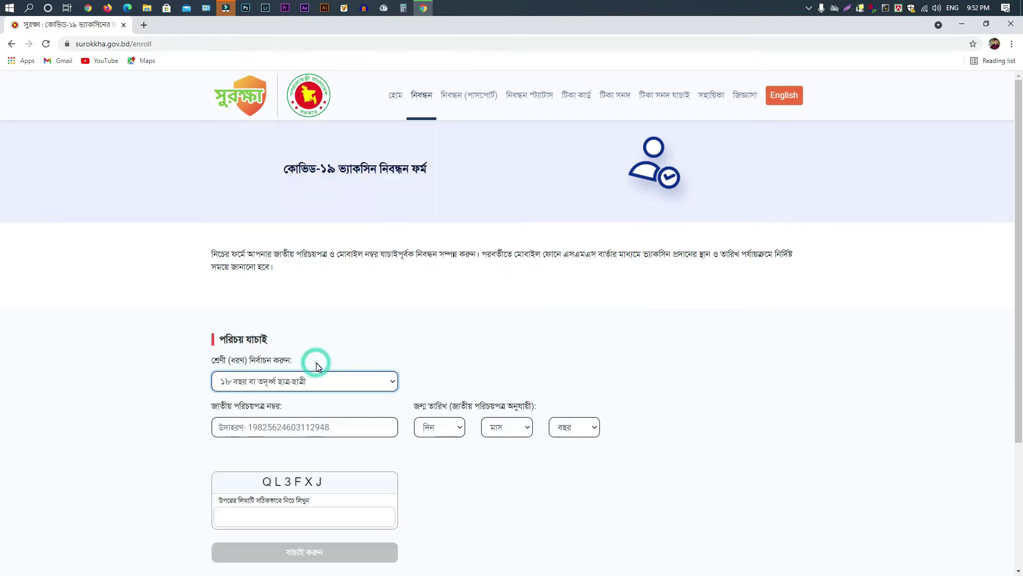
scroll(325, 366, down, 2)
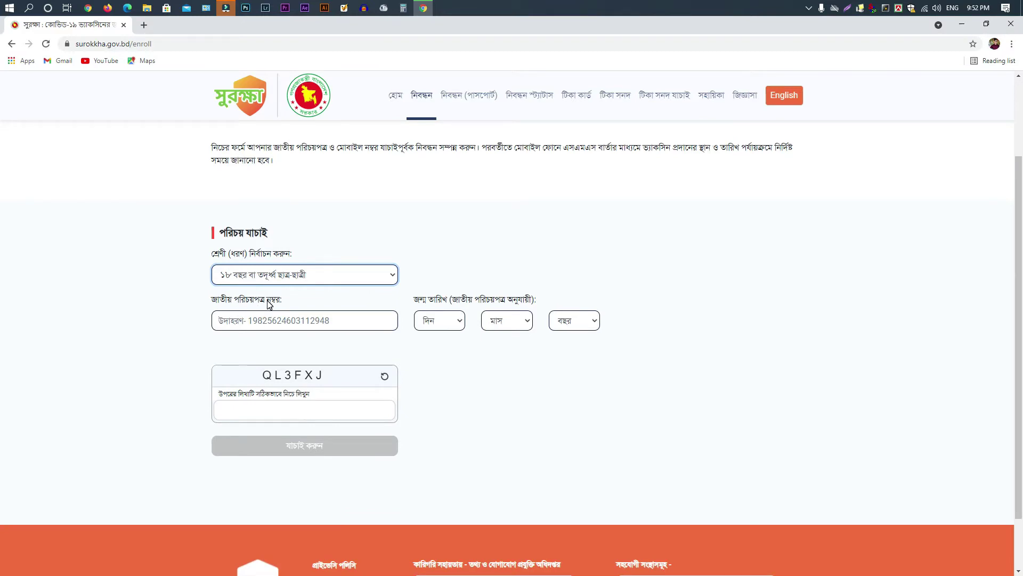
click(341, 321)
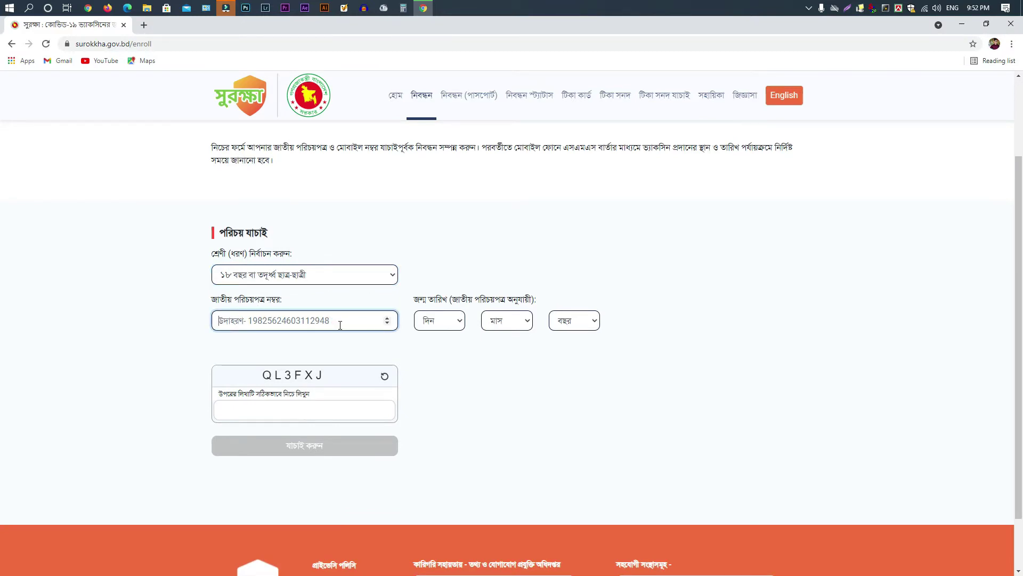
click(338, 322)
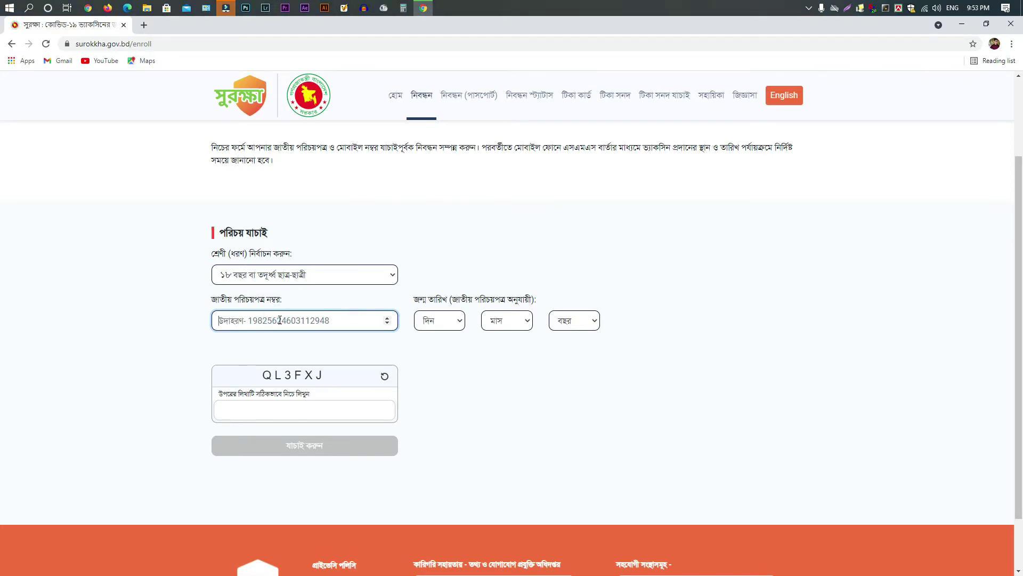
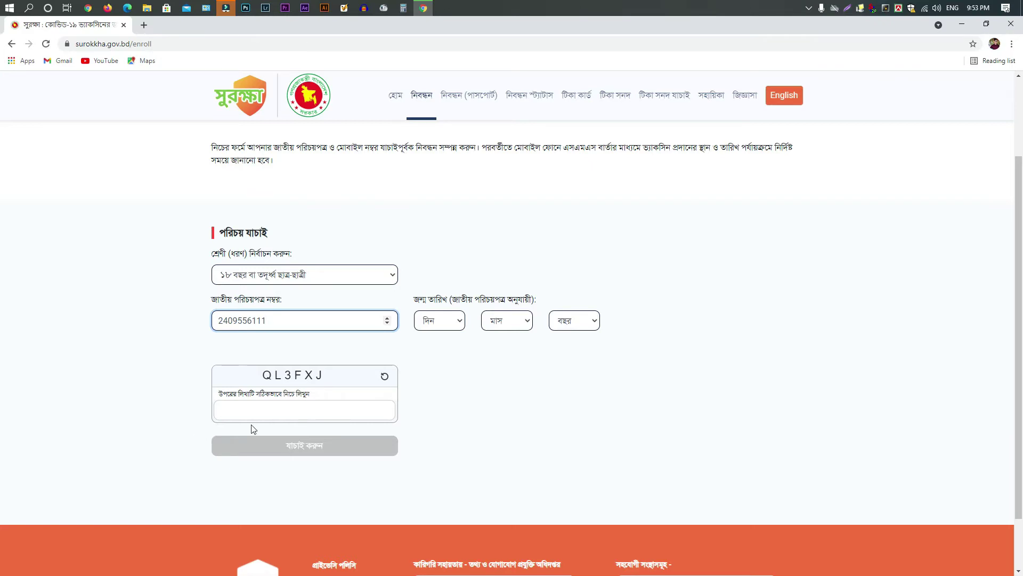
click(437, 321)
scroll(435, 501, down, 3)
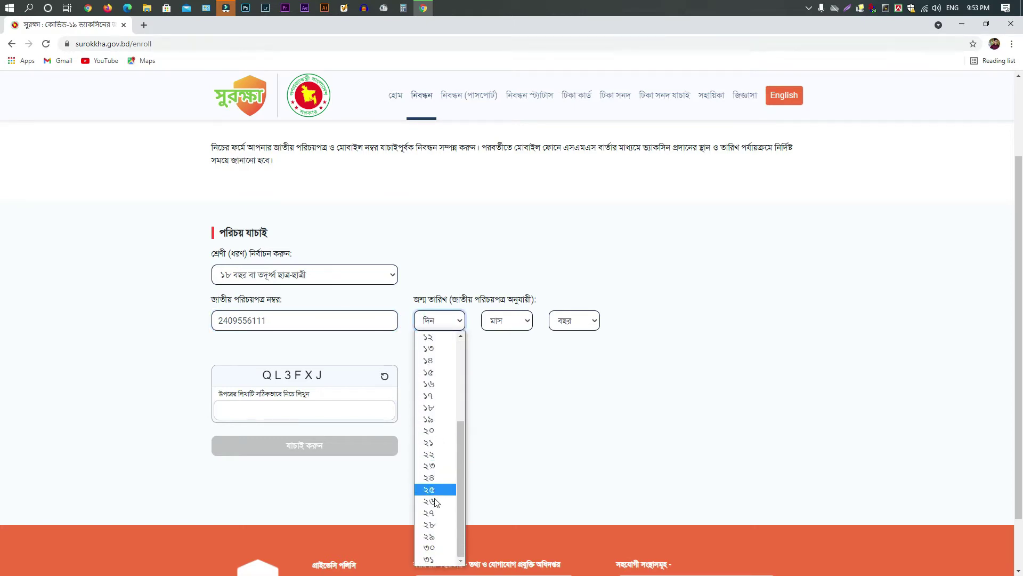
click(435, 548)
click(508, 321)
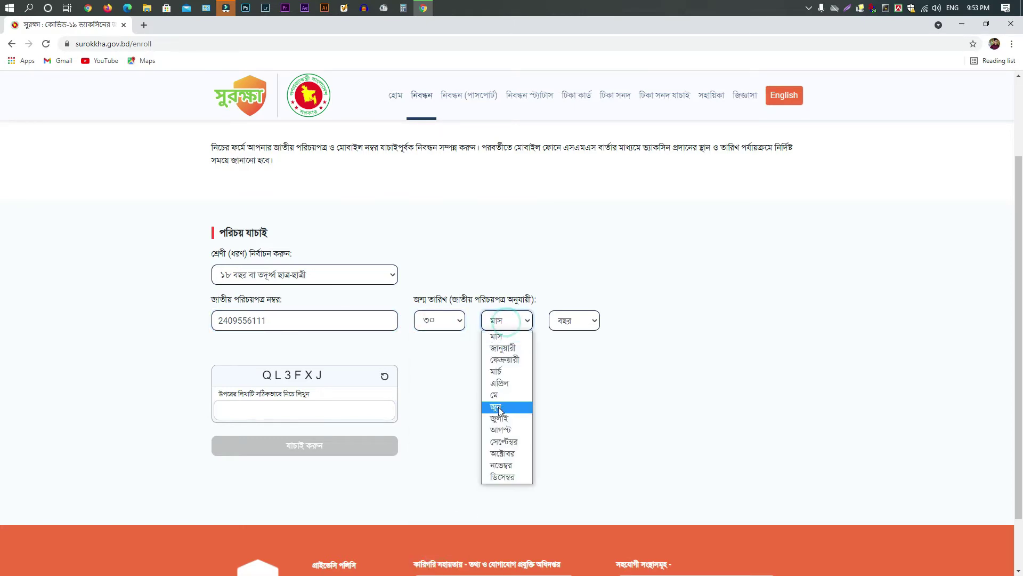
click(500, 382)
click(591, 320)
scroll(577, 471, down, 3)
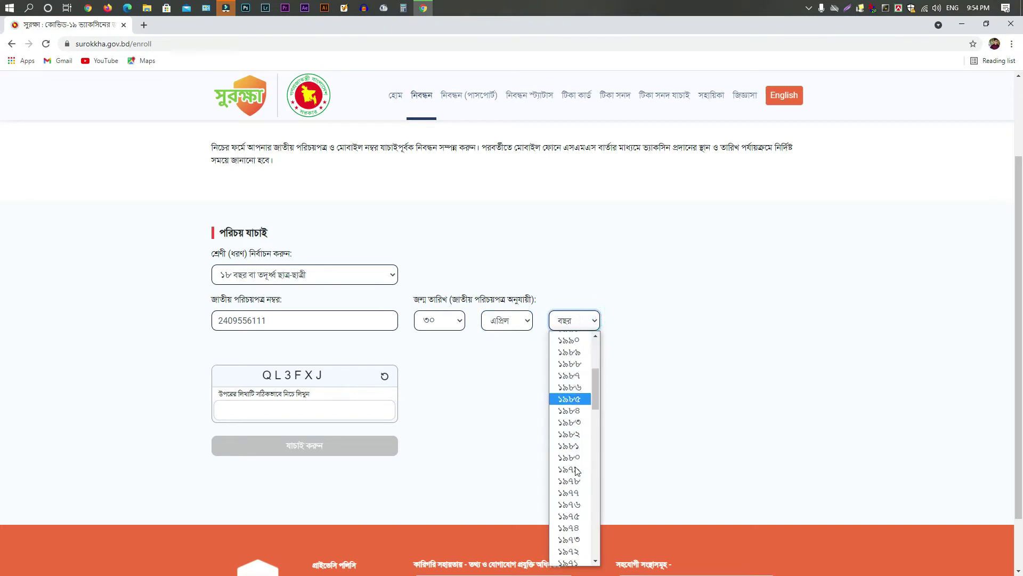
scroll(578, 453, up, 5)
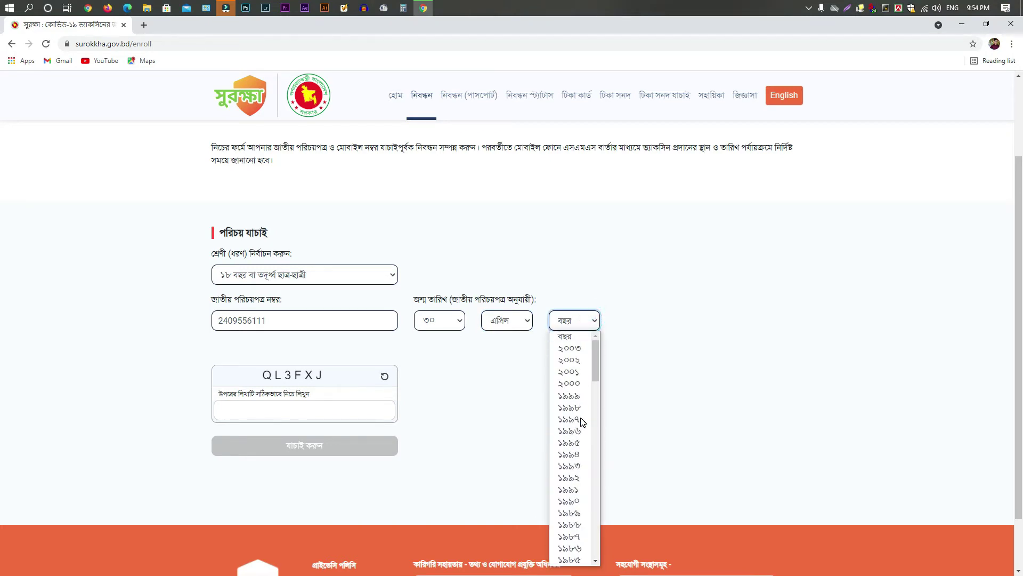
click(578, 385)
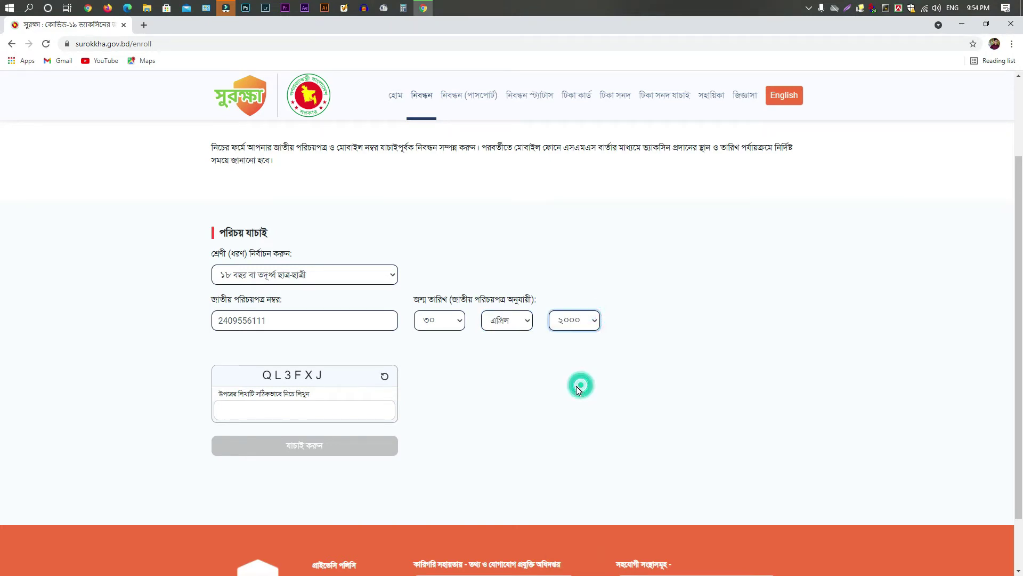
Step: Enter the captcha code, fixing a mistyped character, and submit for verification
click(280, 411)
text(QL#)
key(BackSpace)
text(3FXJ)
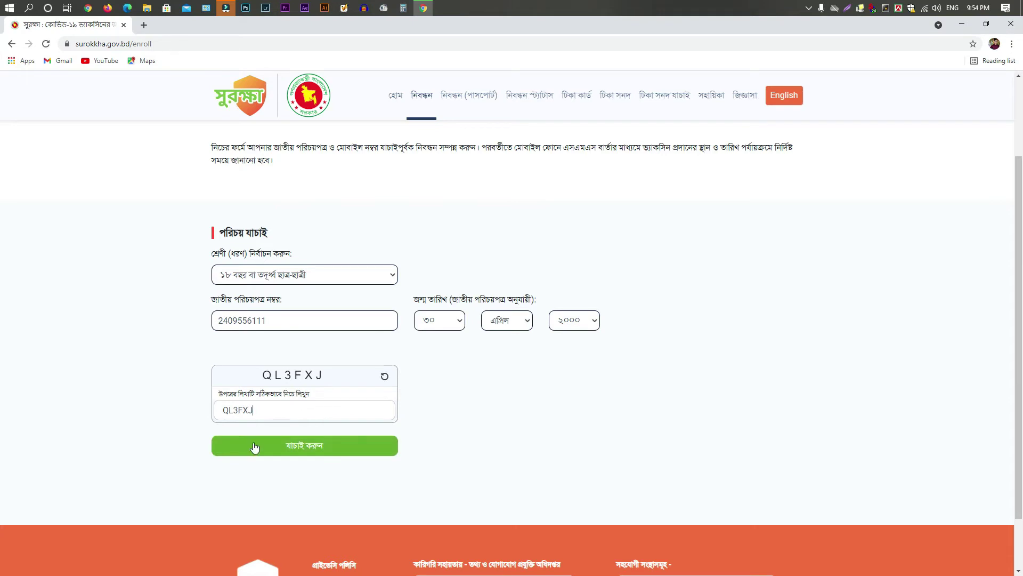
click(309, 448)
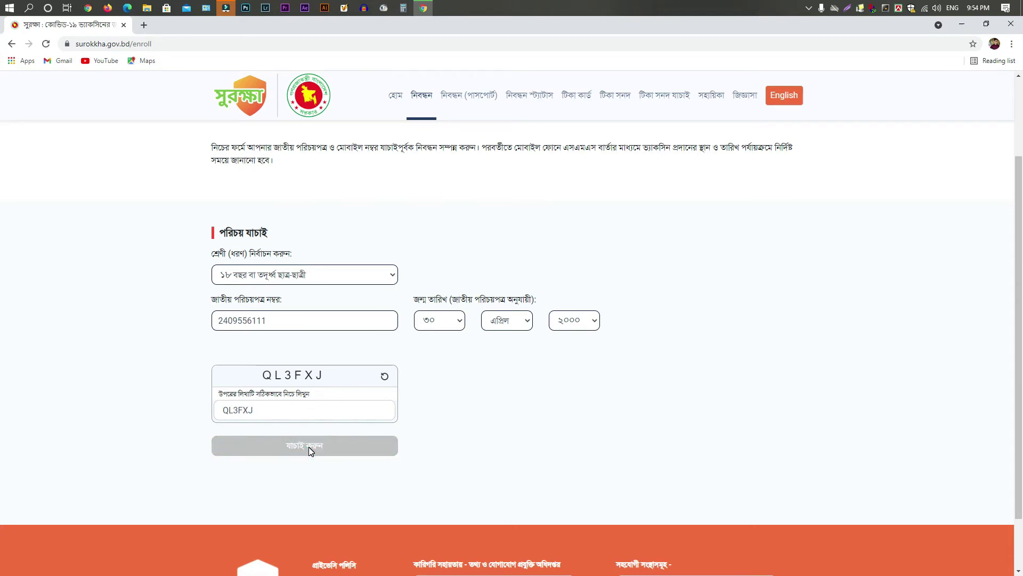
Step: Enter the applicant's mobile number in the মোবাইল field below the verified names
scroll(318, 451, down, 3)
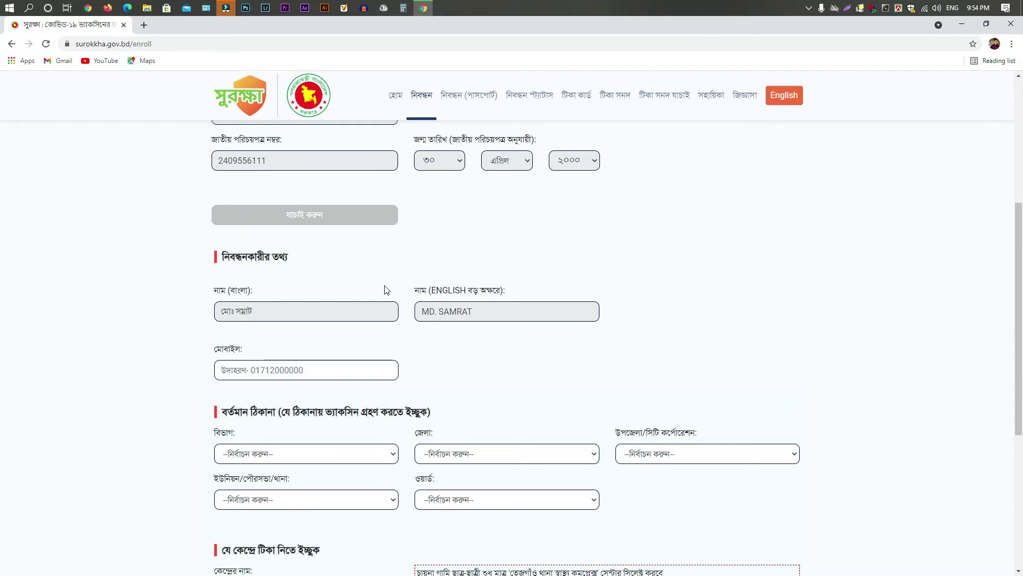
scroll(383, 289, down, 1)
click(304, 318)
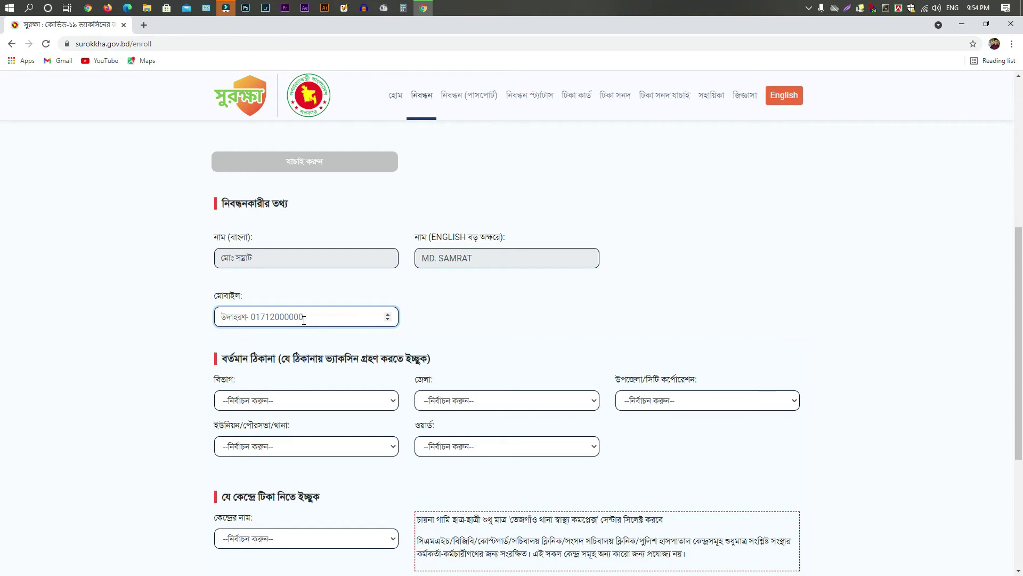
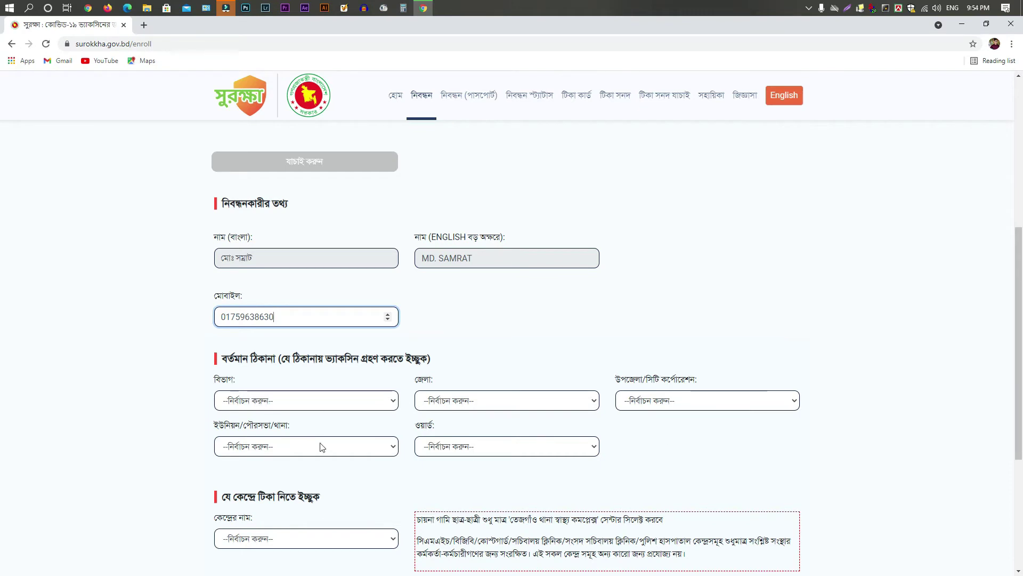
Step: Choose division খুলনা, district কুষ্টিয়া and upazila কুষ্টিয়া সদর
click(291, 405)
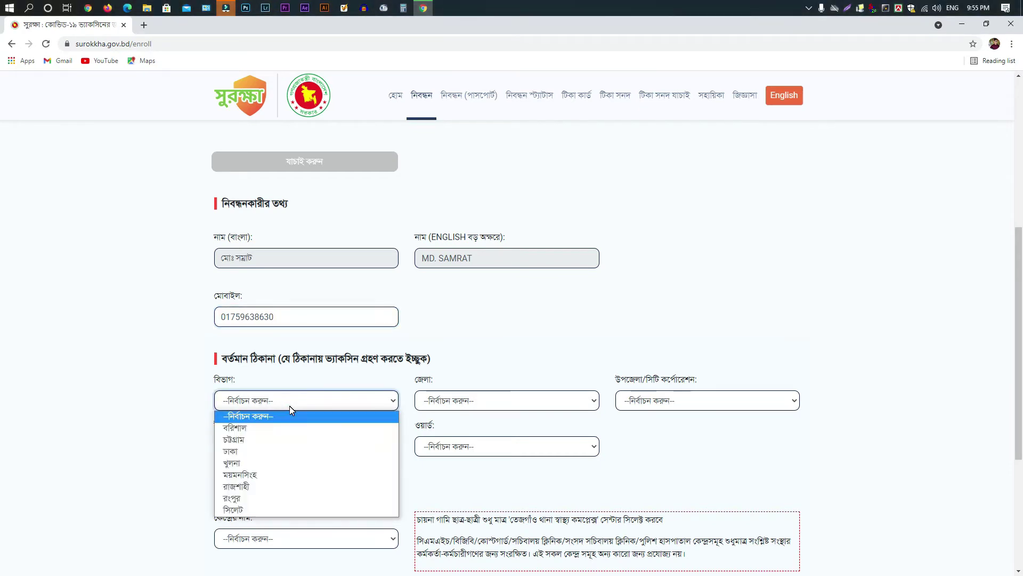
click(238, 463)
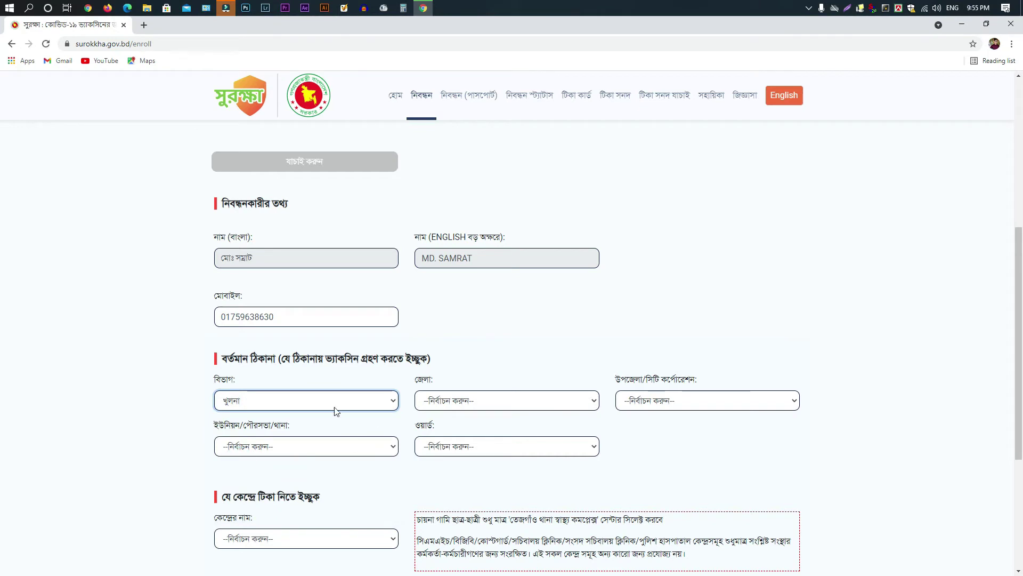
click(512, 406)
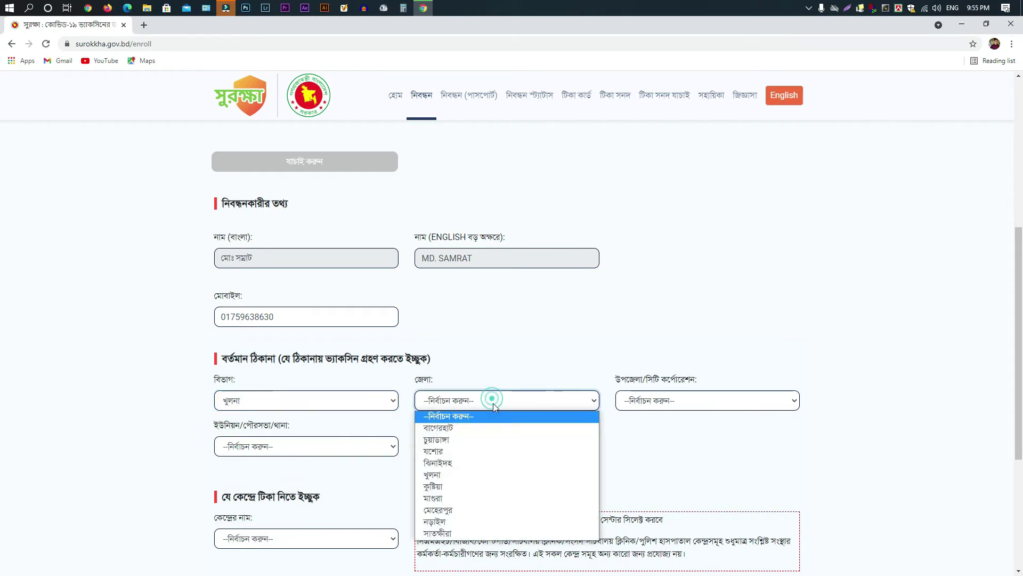
click(444, 486)
click(674, 404)
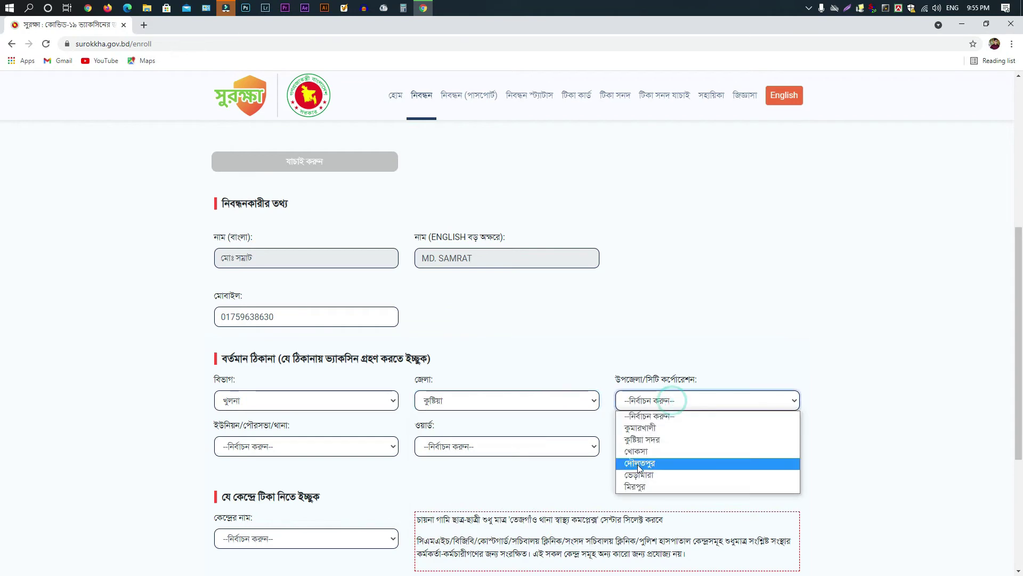
click(647, 439)
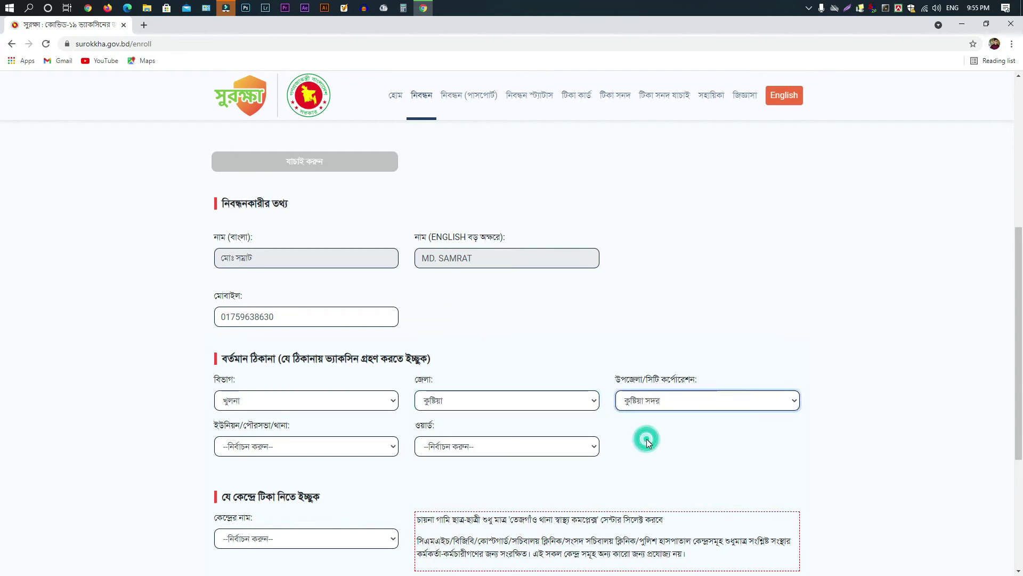
Step: Choose কুষ্টিয়া পৌরসভা as the union and ward ২
click(296, 445)
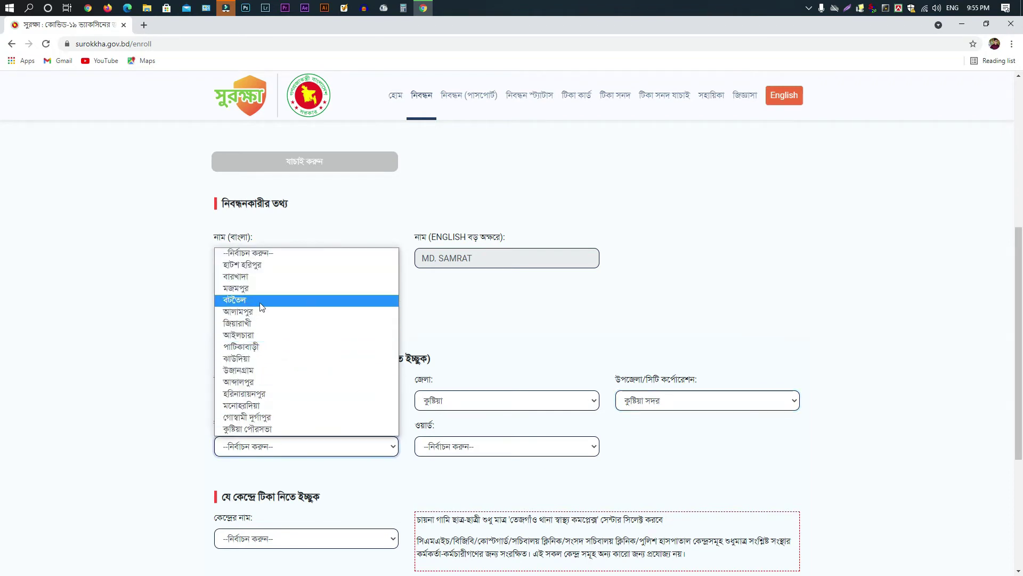
click(261, 429)
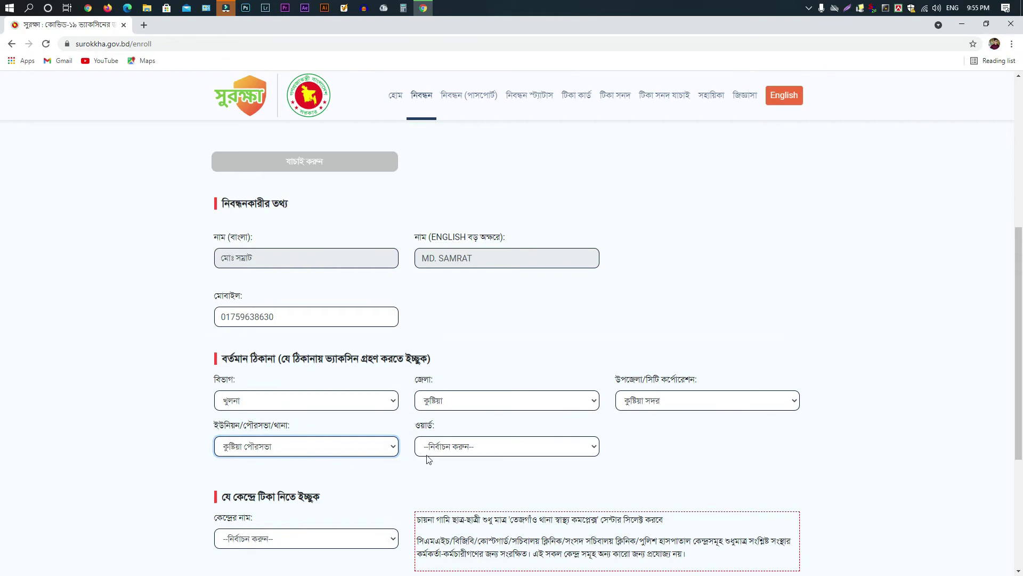
click(459, 451)
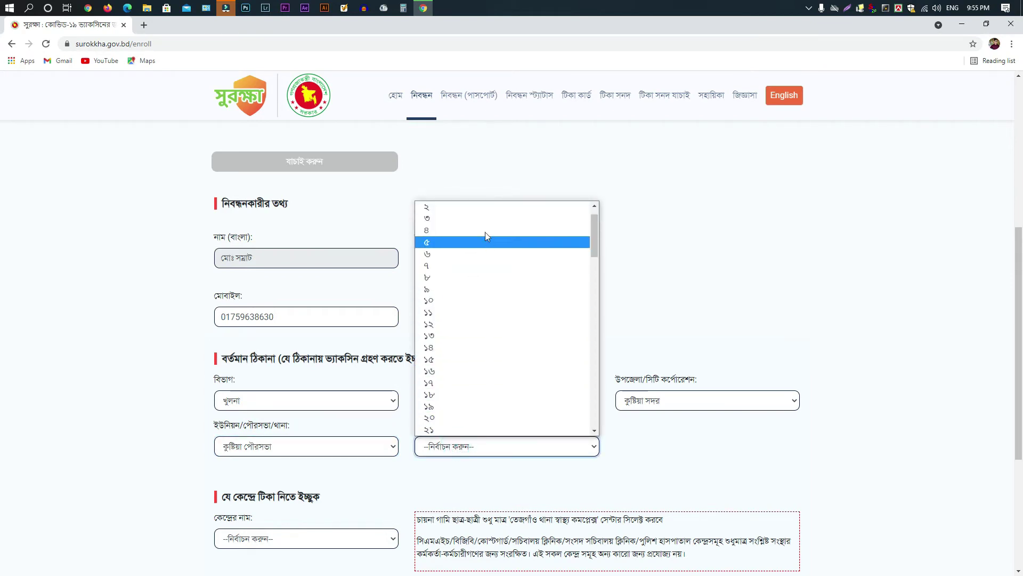
click(480, 213)
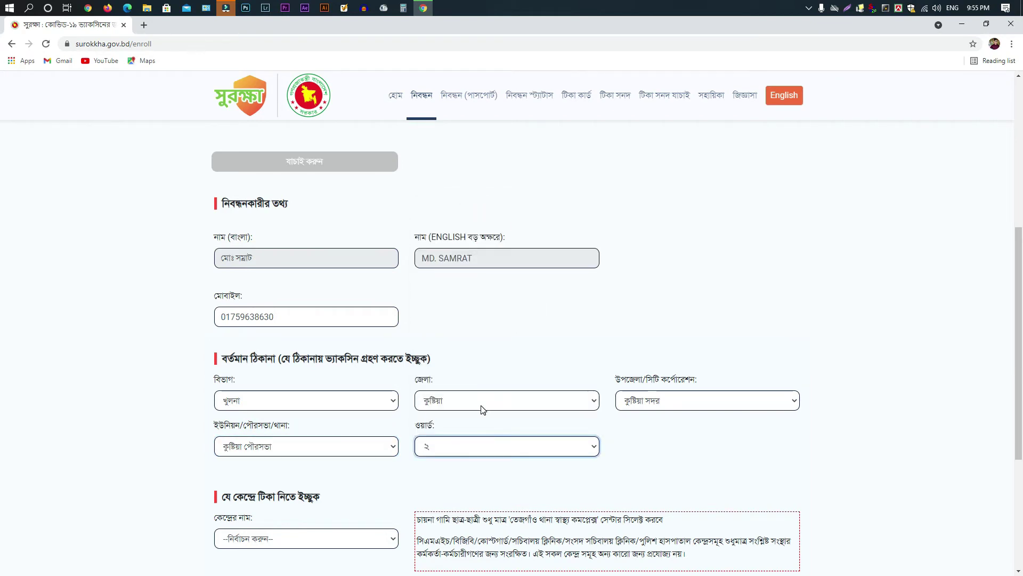
scroll(442, 463, down, 2)
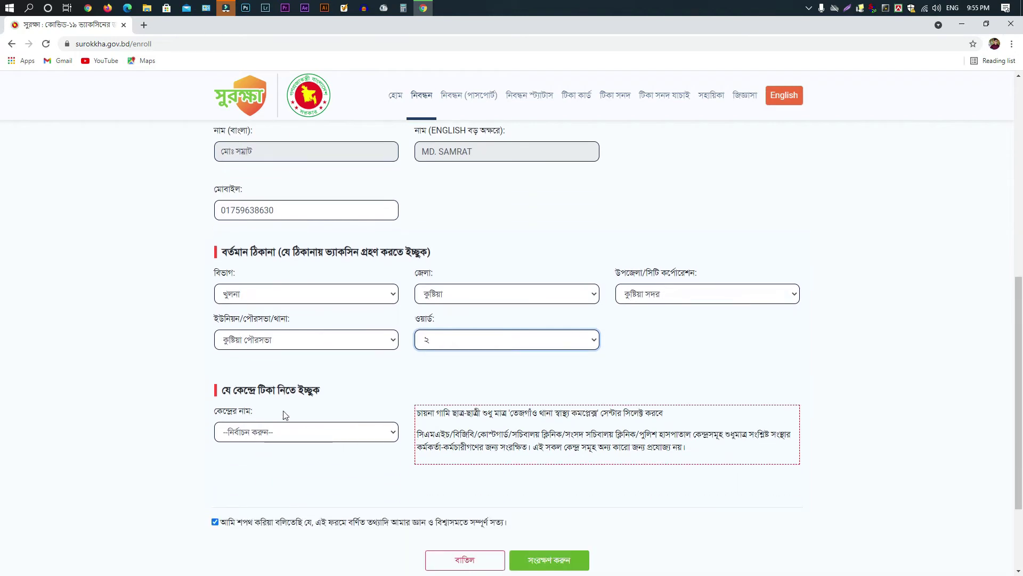
Step: Select Kushtia 250-bed General Hospital as the centre and save the form with সংরক্ষণ করুন
click(319, 432)
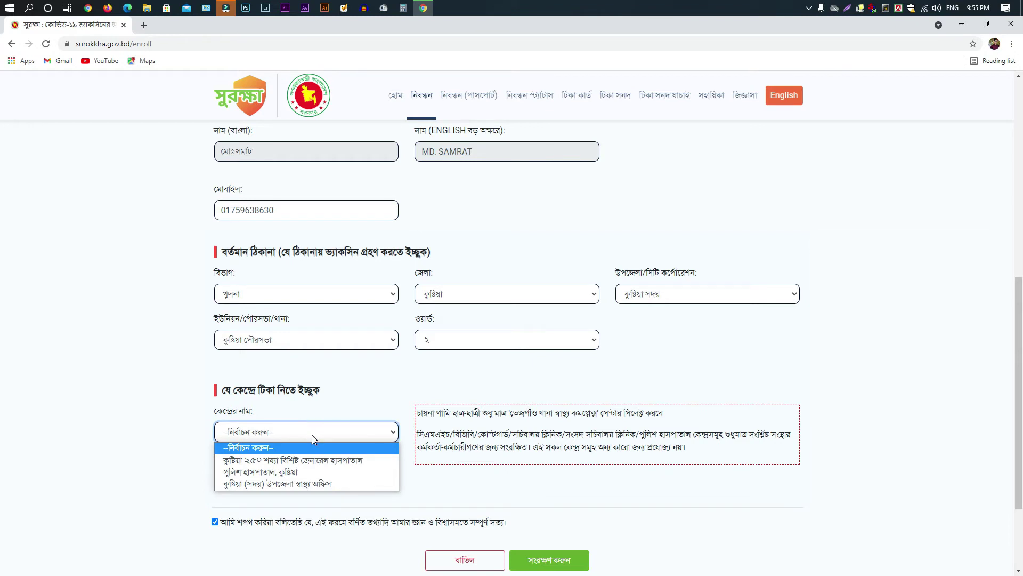
click(291, 464)
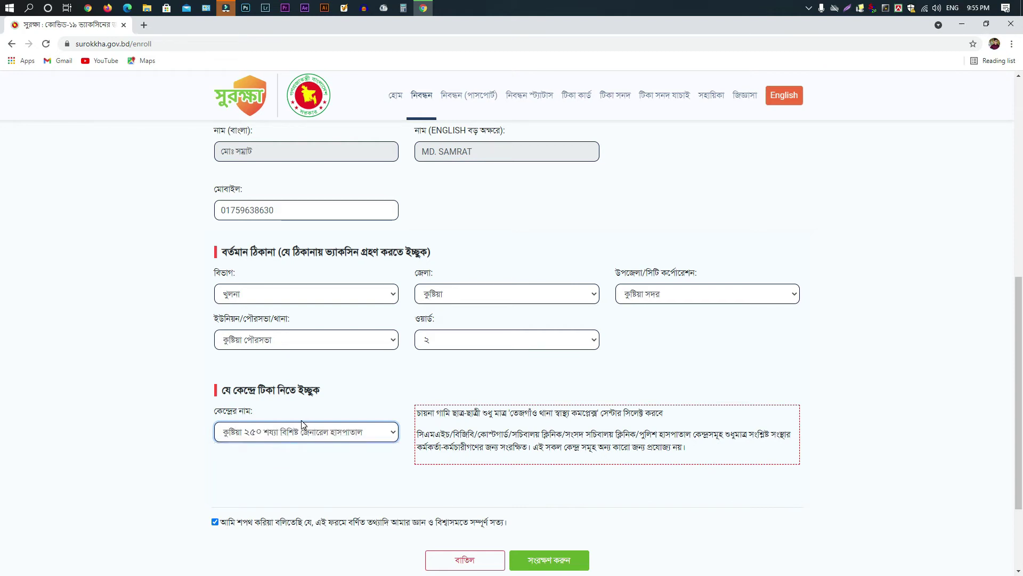
scroll(500, 485, down, 1)
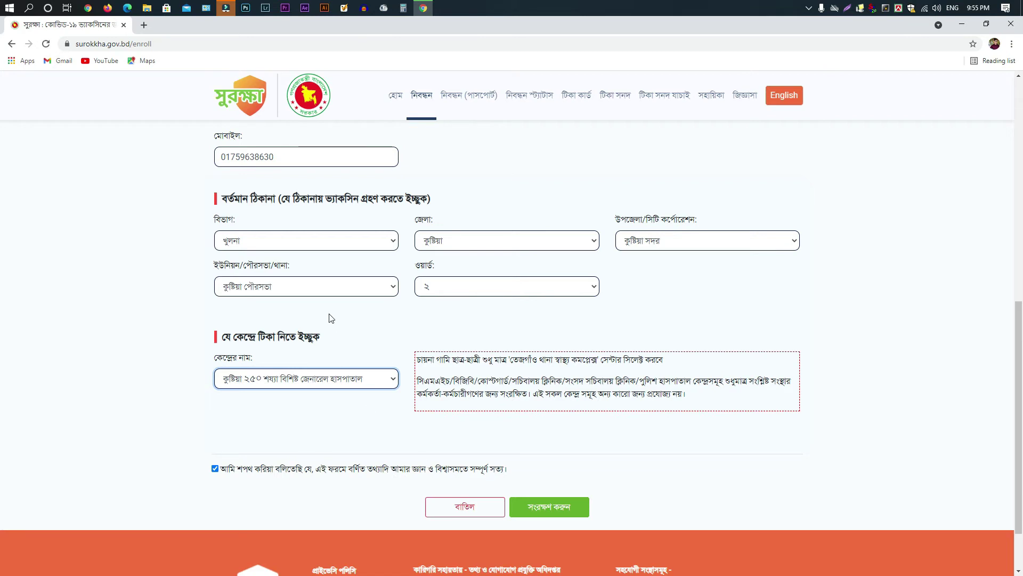
click(549, 513)
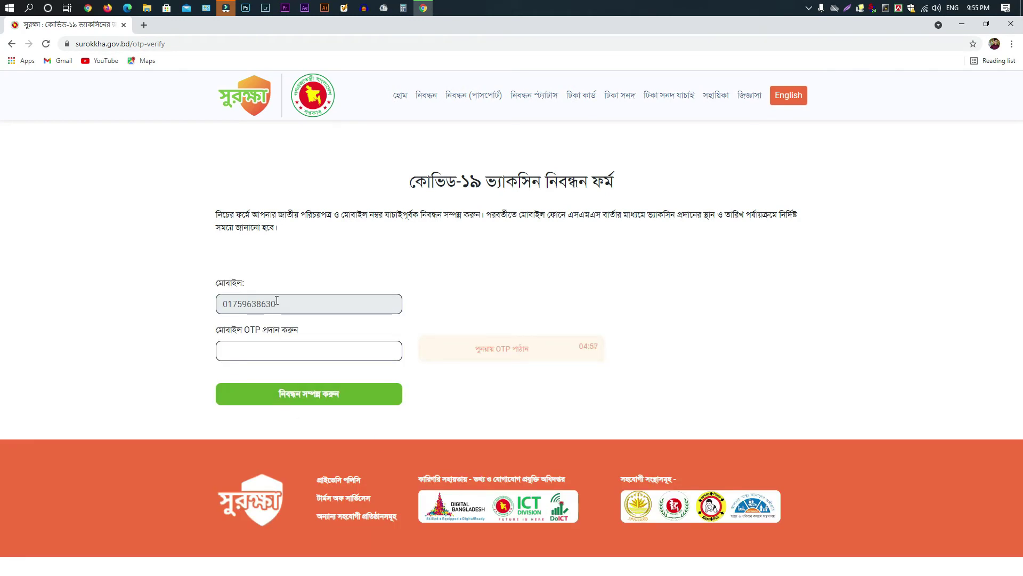
Step: Enter the SMS one-time code and confirm with নিবন্ধন সম্পন্ন করুন
click(269, 350)
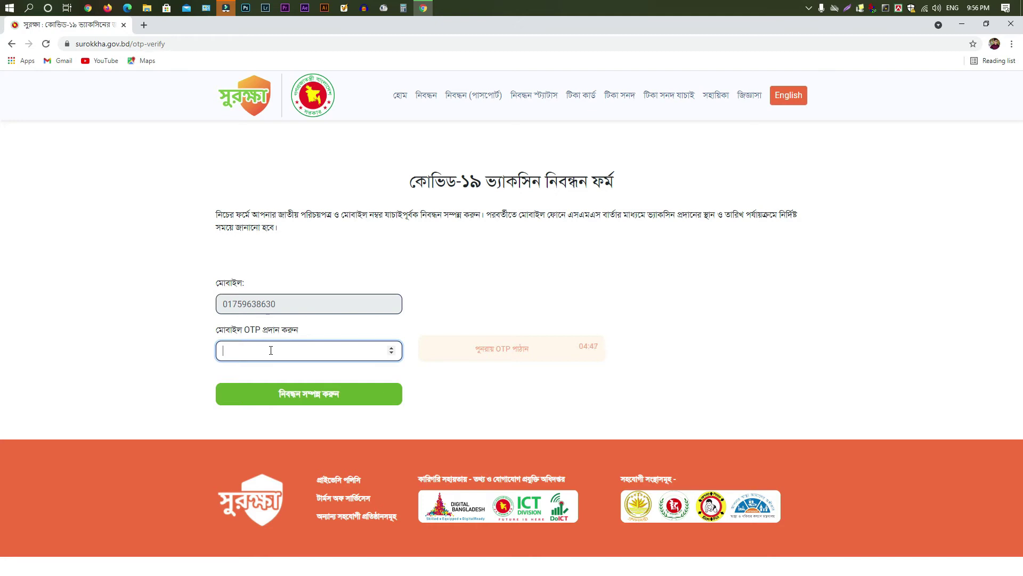
click(260, 400)
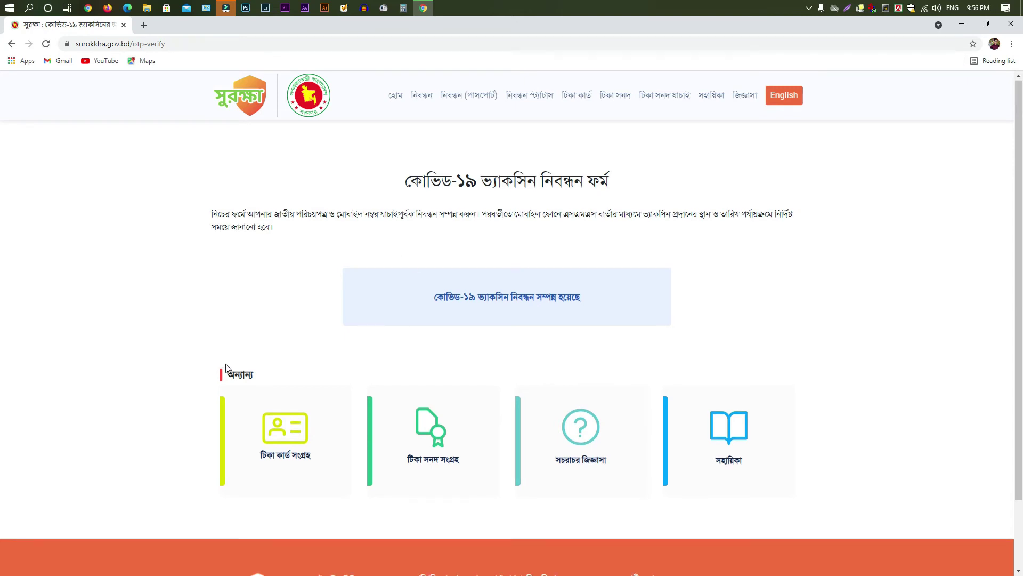
Step: Open the টিকা কার্ড সংগ্রহ form and start typing the national ID number
scroll(269, 417, down, 1)
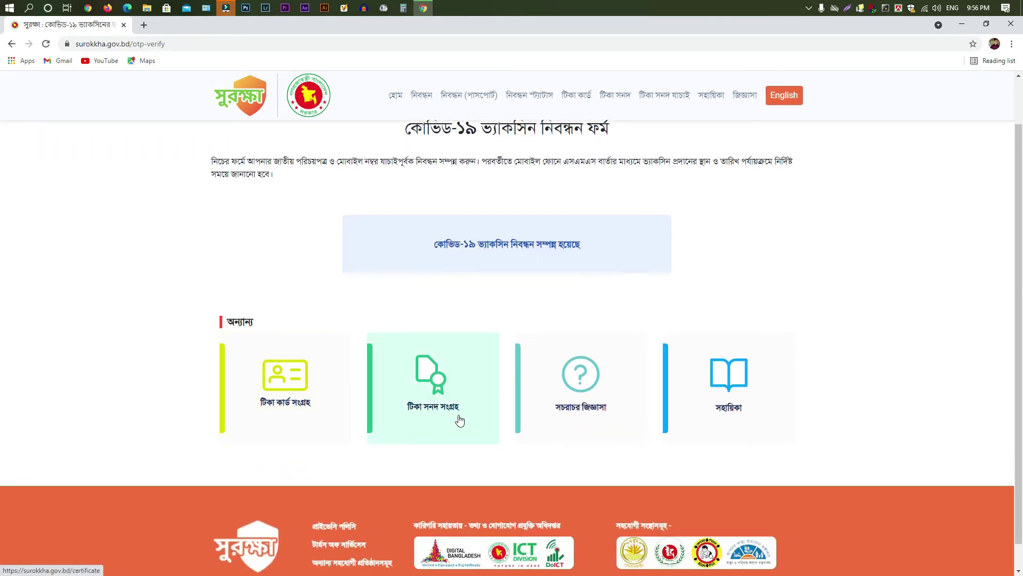
click(310, 355)
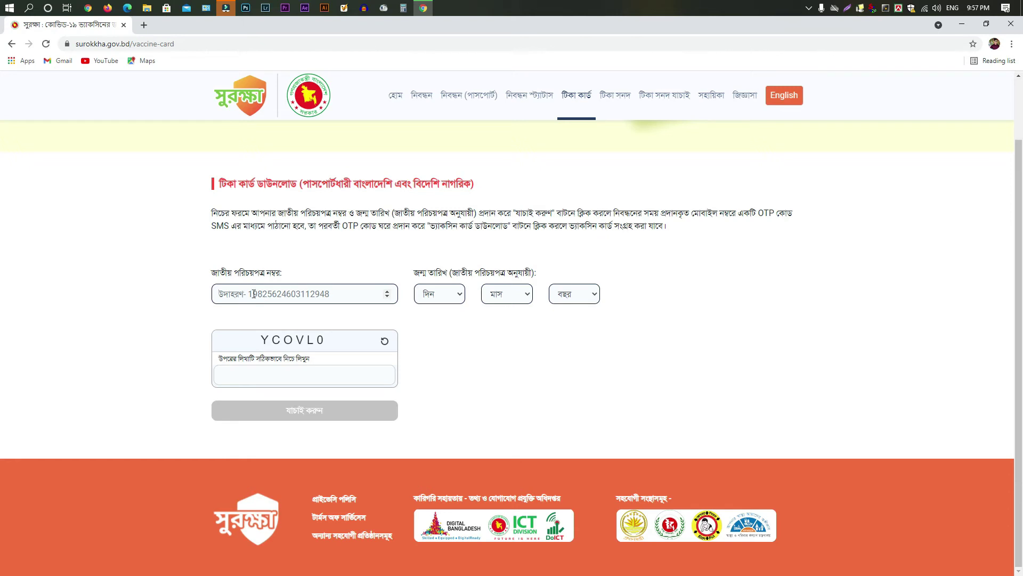
click(290, 295)
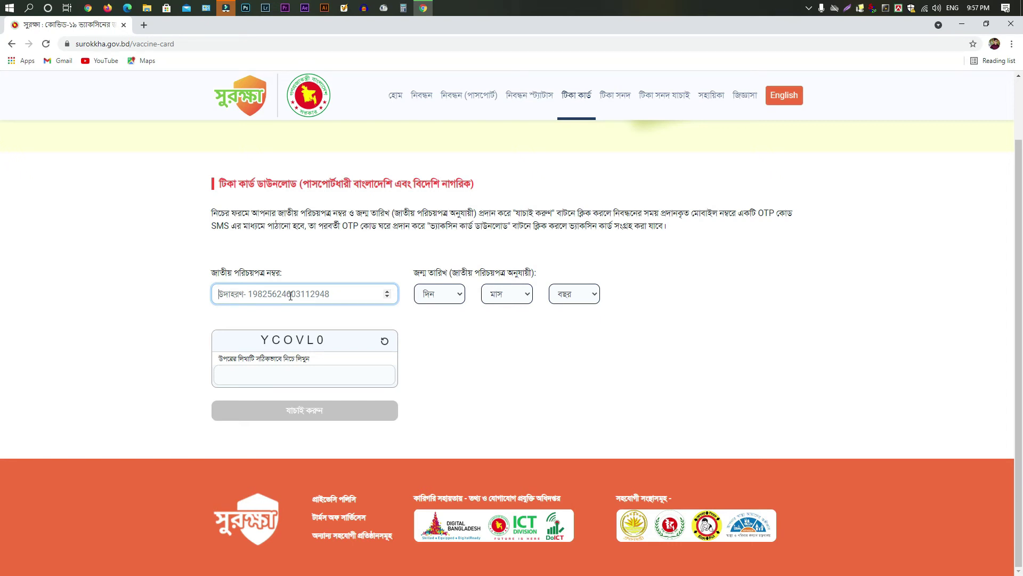
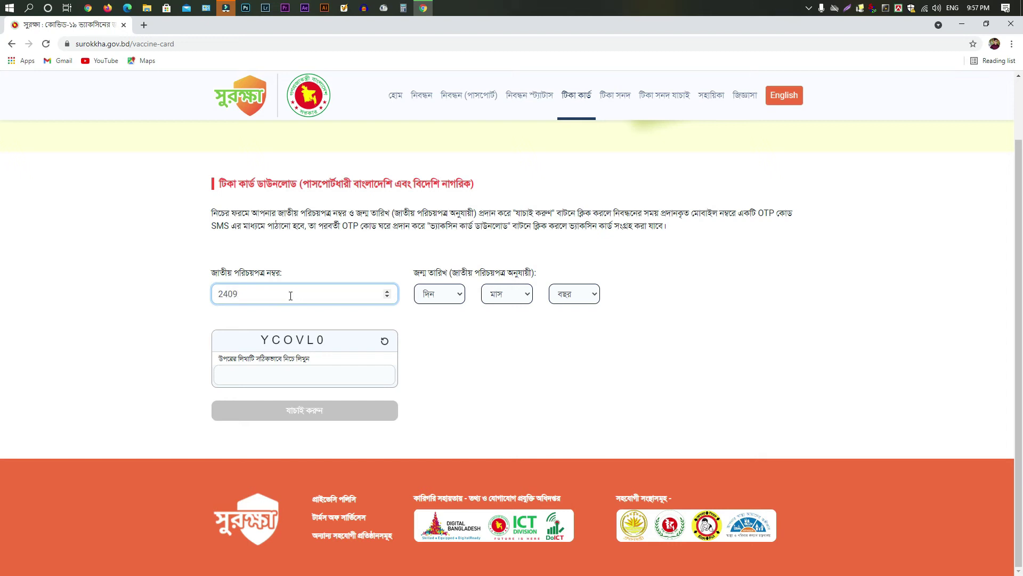